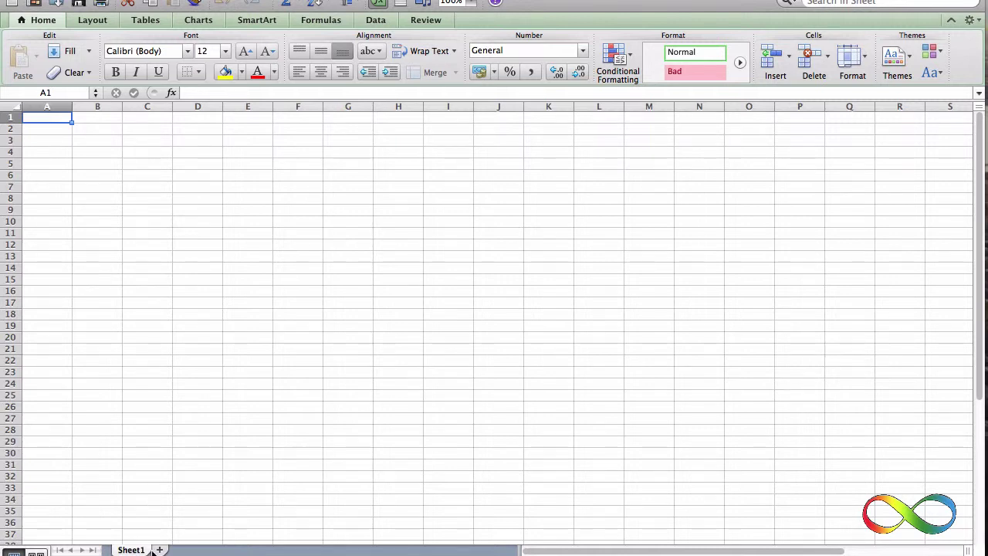
Insert a new Sheet2 worksheet, then switch back to Sheet1
click(159, 550)
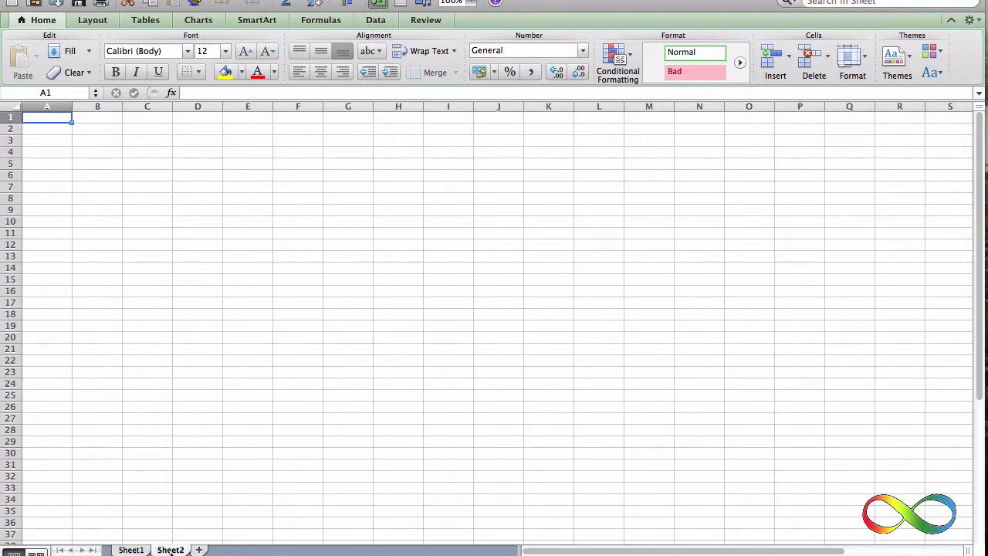
click(130, 550)
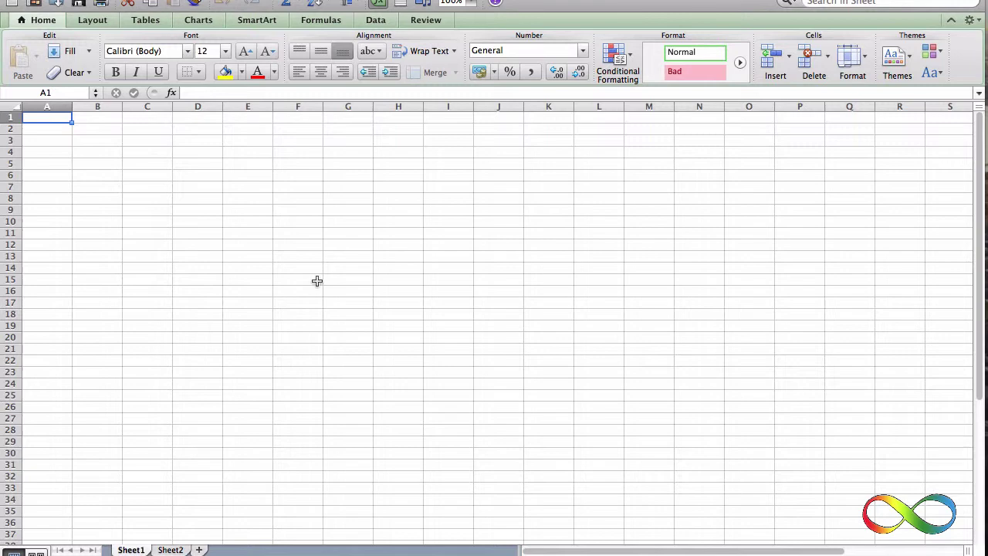
Zoom Sheet1 from 100% to 175% and select cell B1
scroll(285, 280, up, 3)
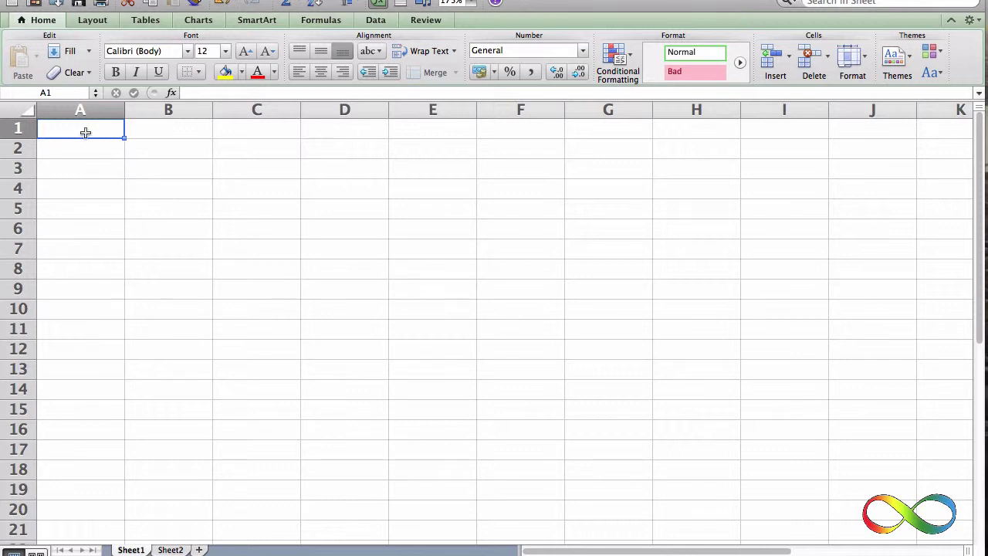
click(164, 127)
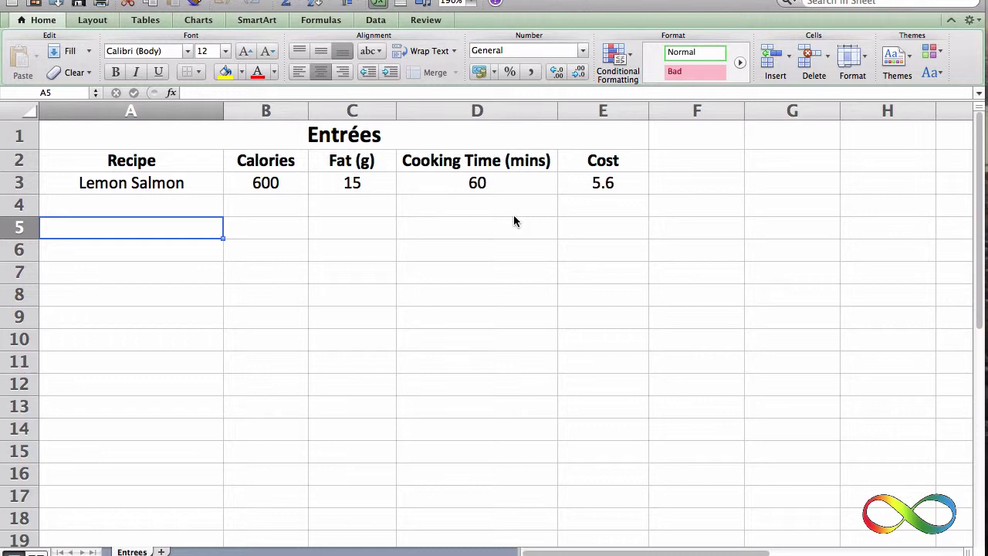
Select the Recipe heading in A2, then cell A4 for the next recipe
click(130, 163)
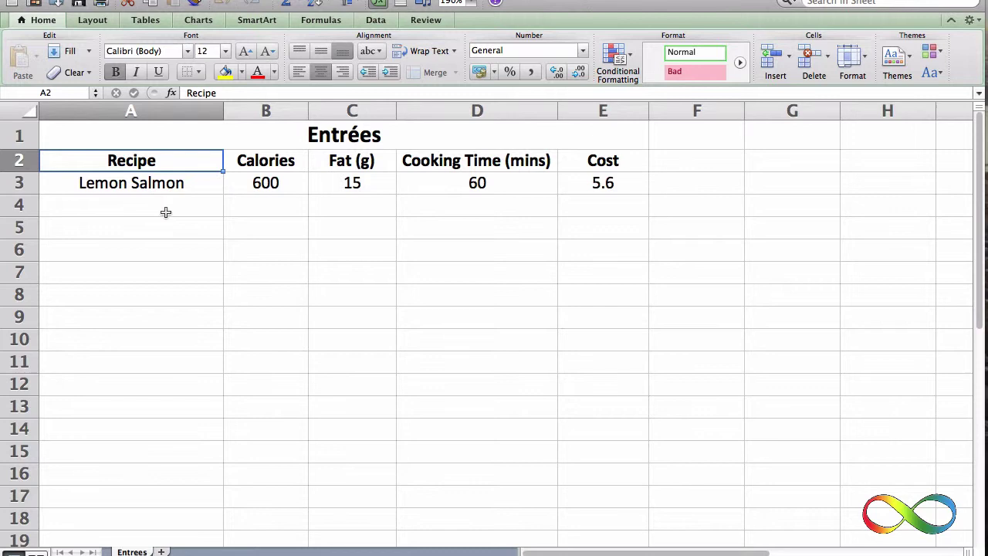
click(165, 211)
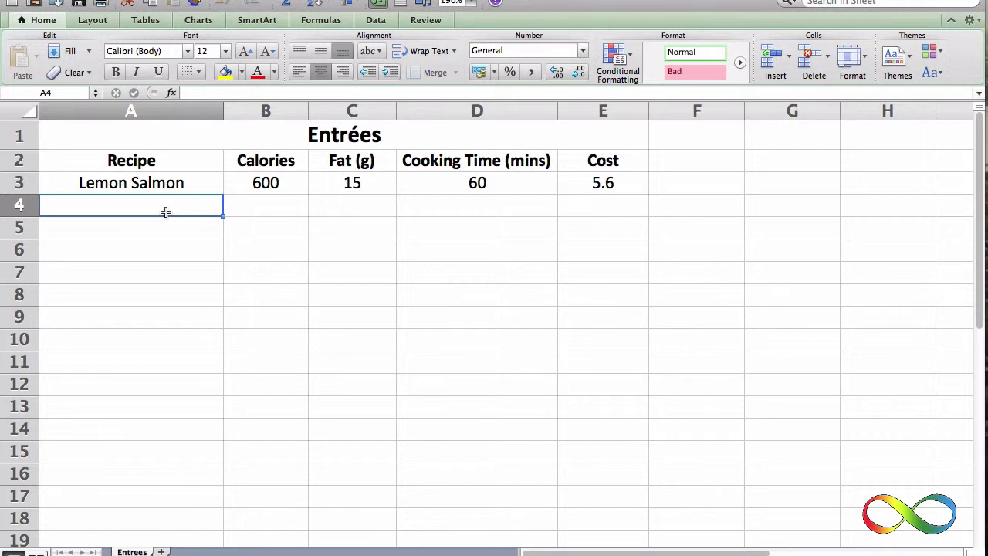
Enter Sirloin Steak in A4 with 700, 25, 45 and 10.5 across B4:E4
text(Sirloin)
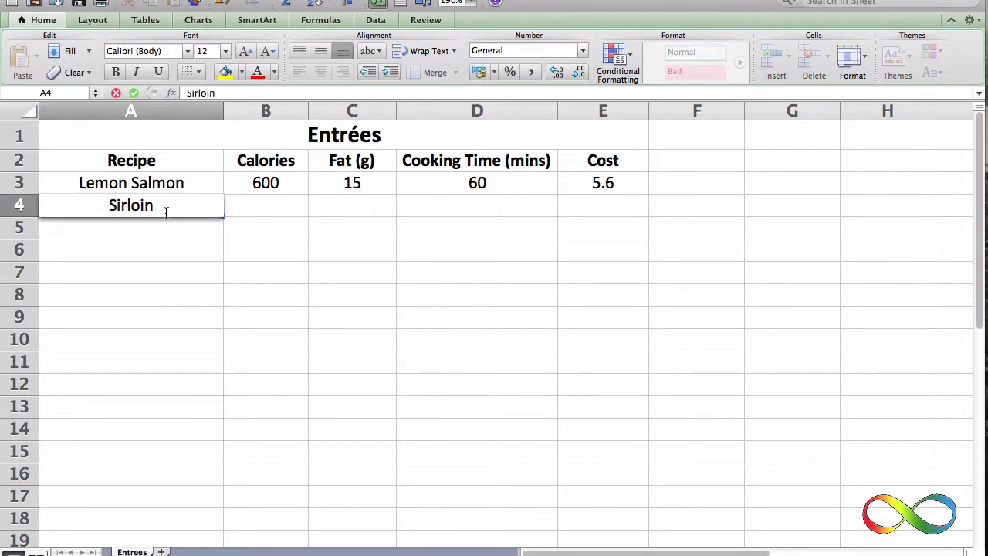
text( Steak)
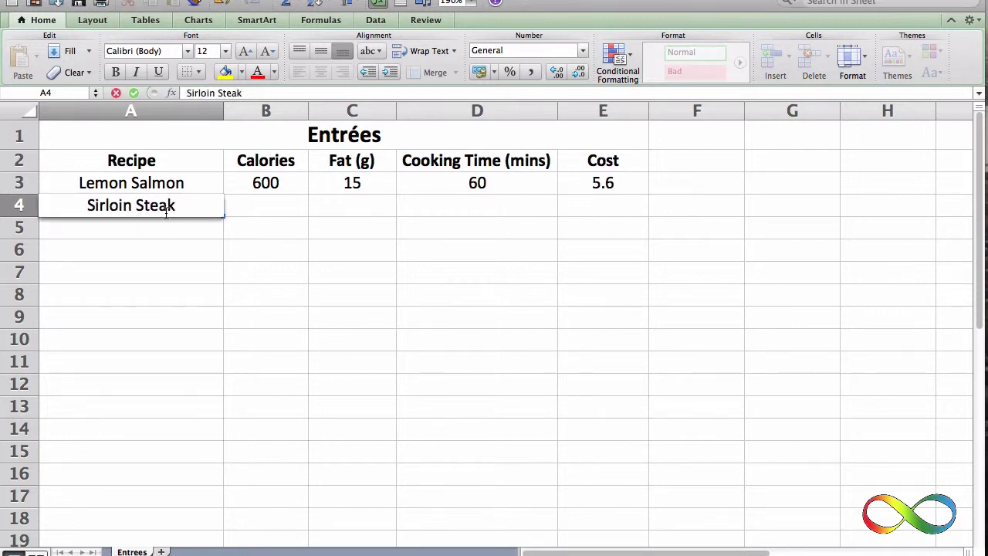
click(244, 209)
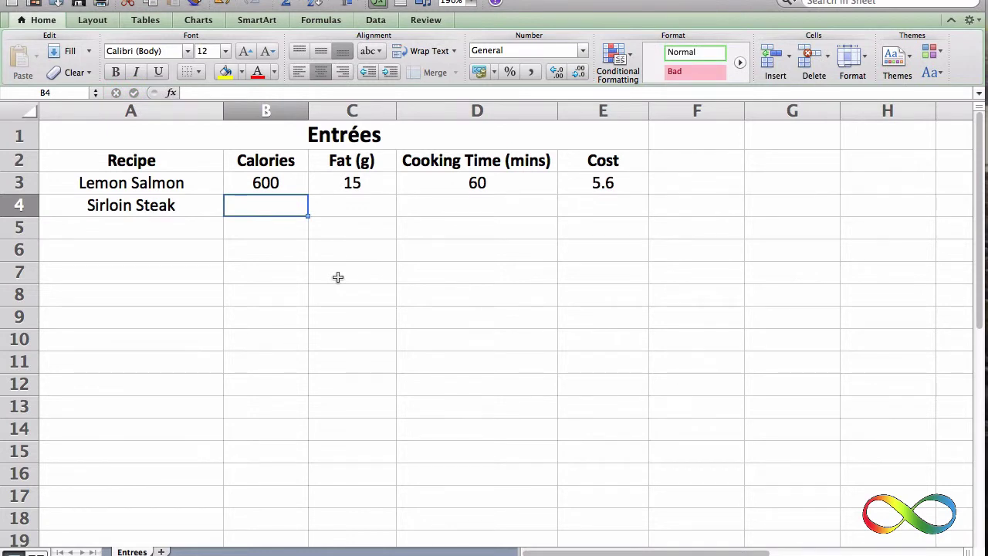
text(700)
key(Tab)
text(25)
key(Tab)
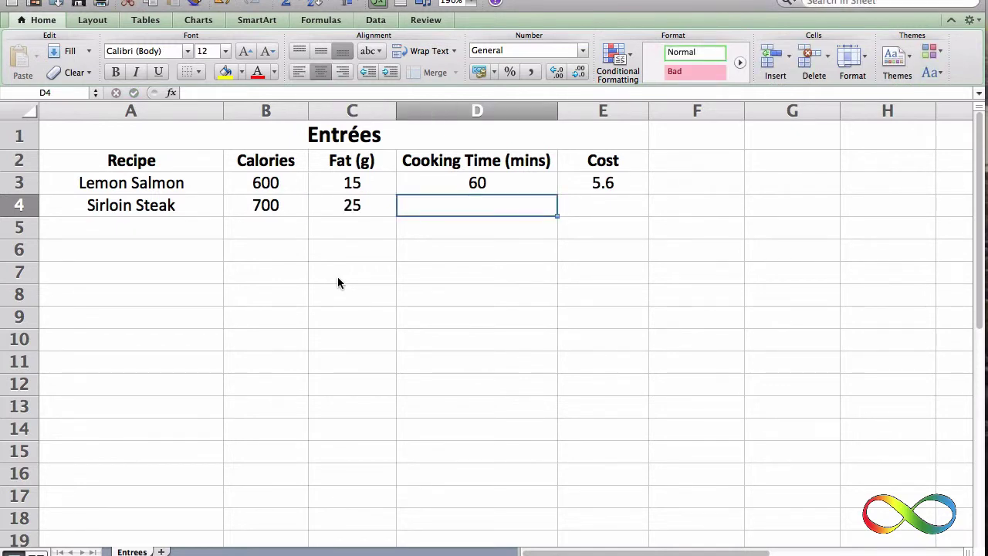
text(45)
key(Tab)
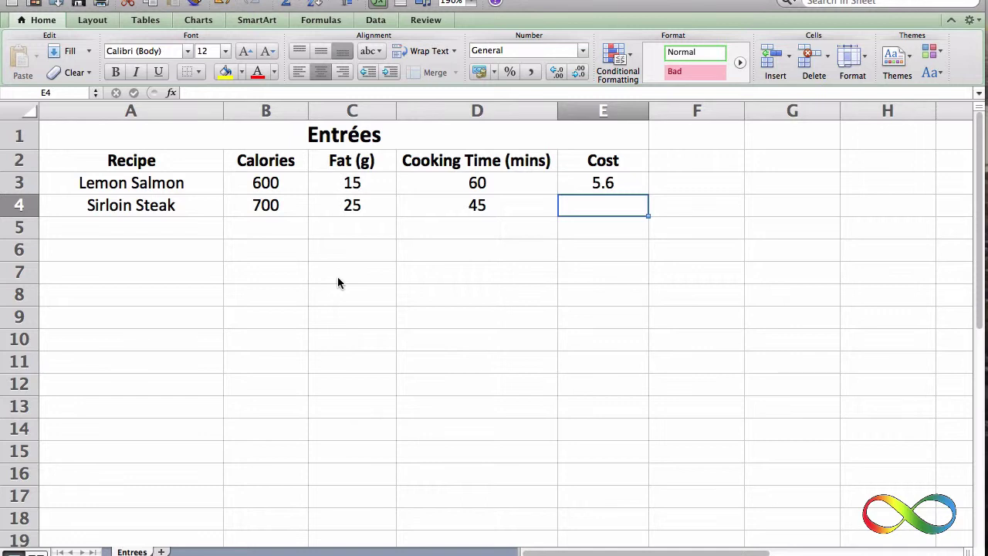
text(10.)
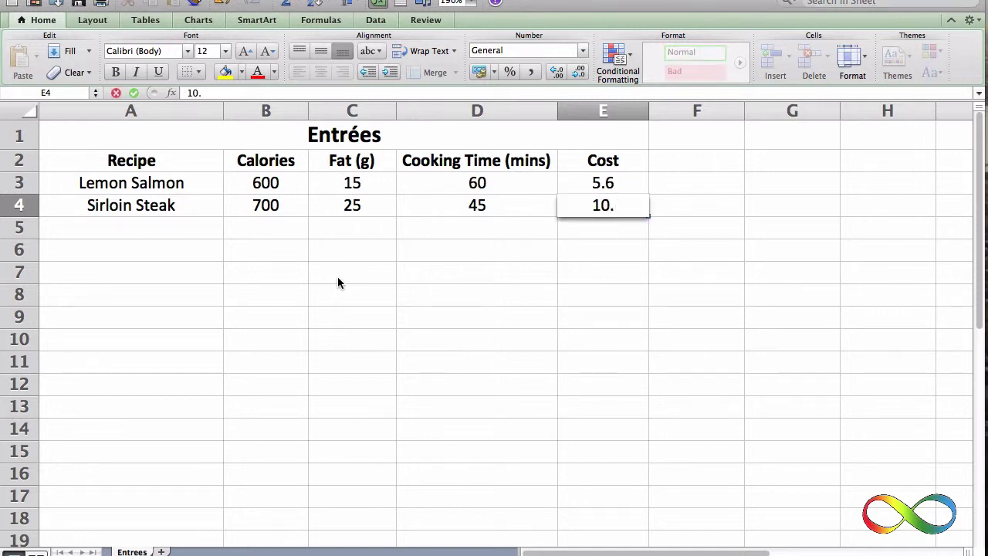
text(5)
key(Return)
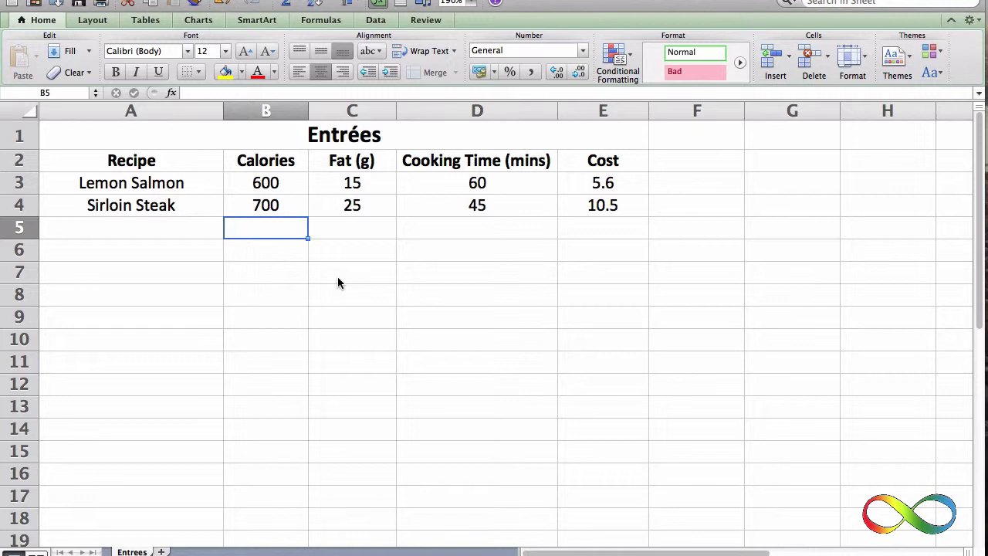
Enter the recipe name Mashed Potatoes in cell A5
click(174, 233)
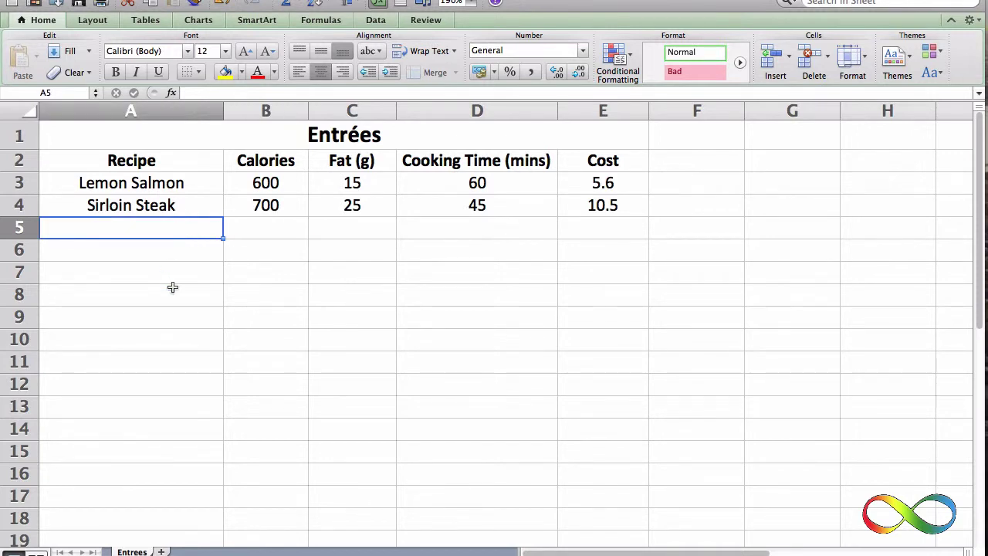
key(Down)
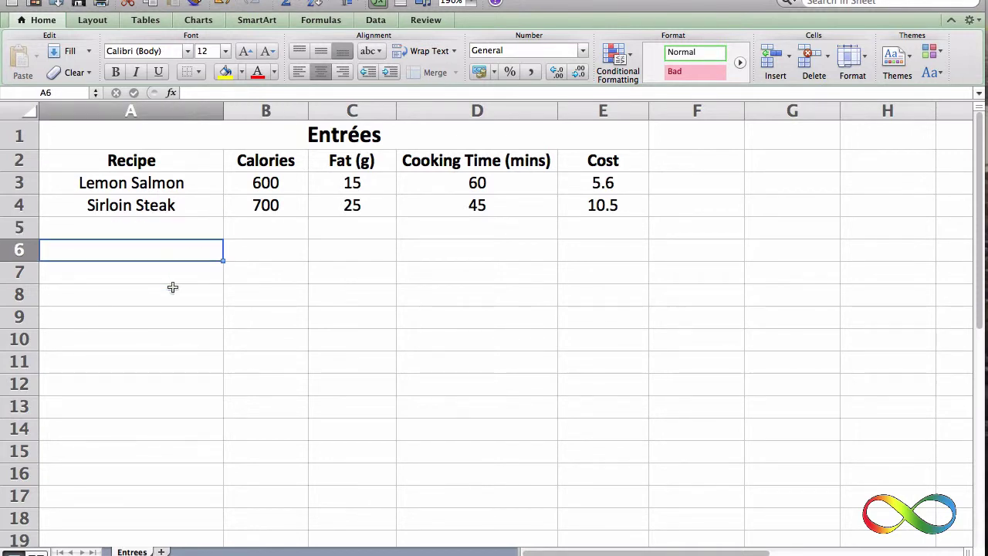
key(Up)
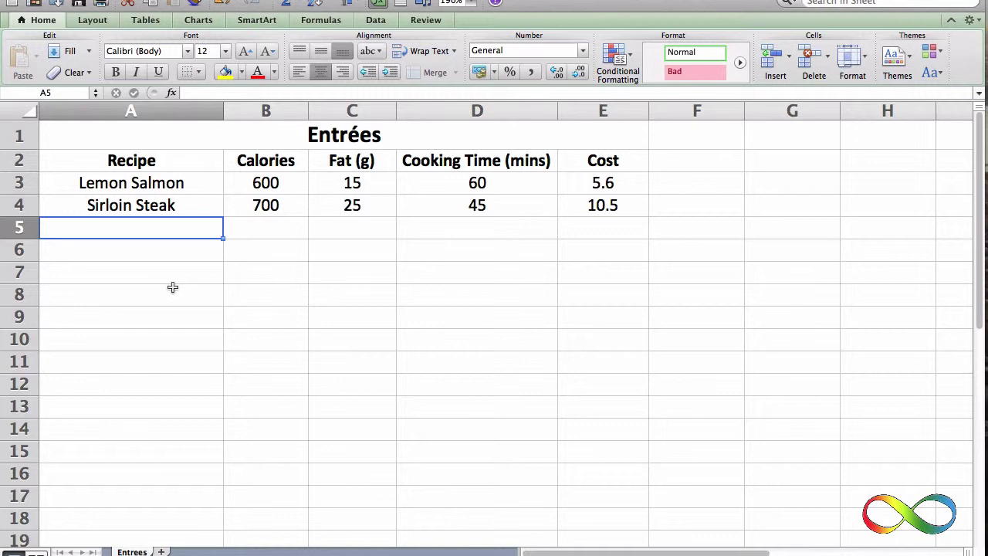
text(Mashed Po)
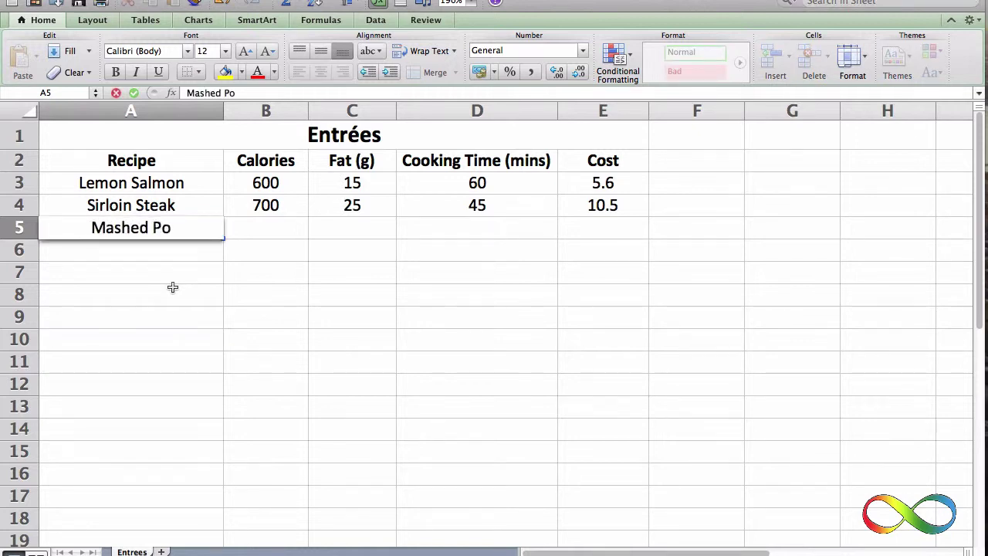
text(tatoes)
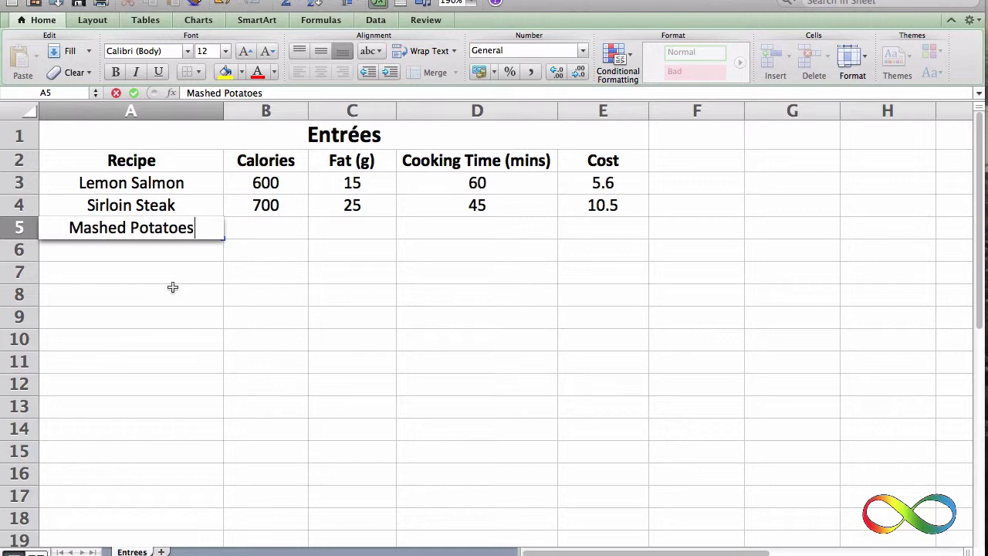
key(Tab)
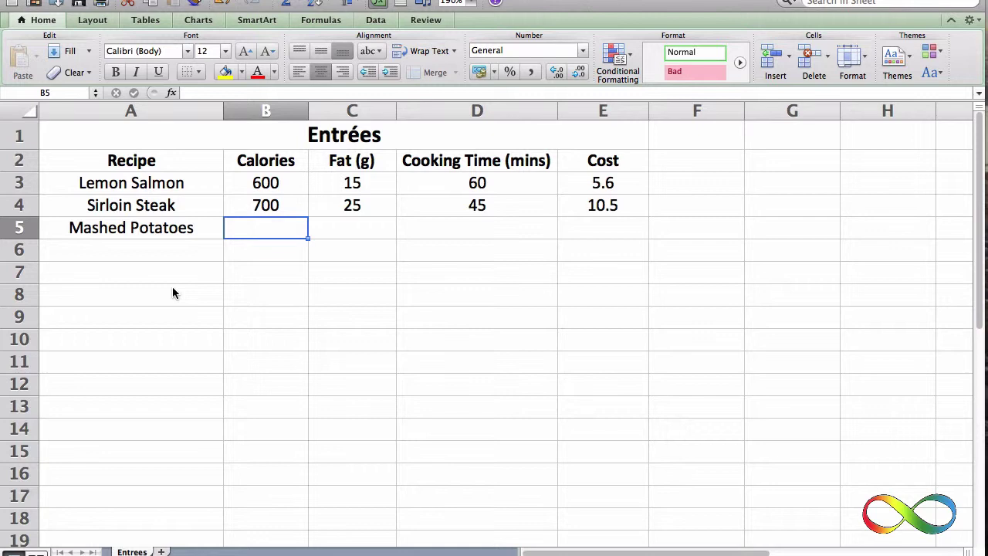
Fill B5:E5 with 250 calories, 5 g fat, 15 minutes and cost 2
text(250)
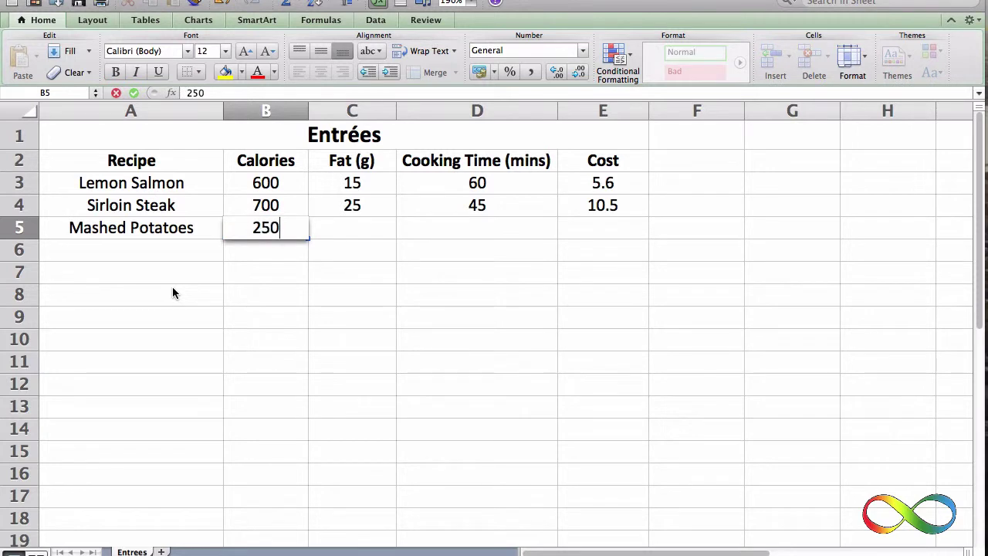
key(Tab)
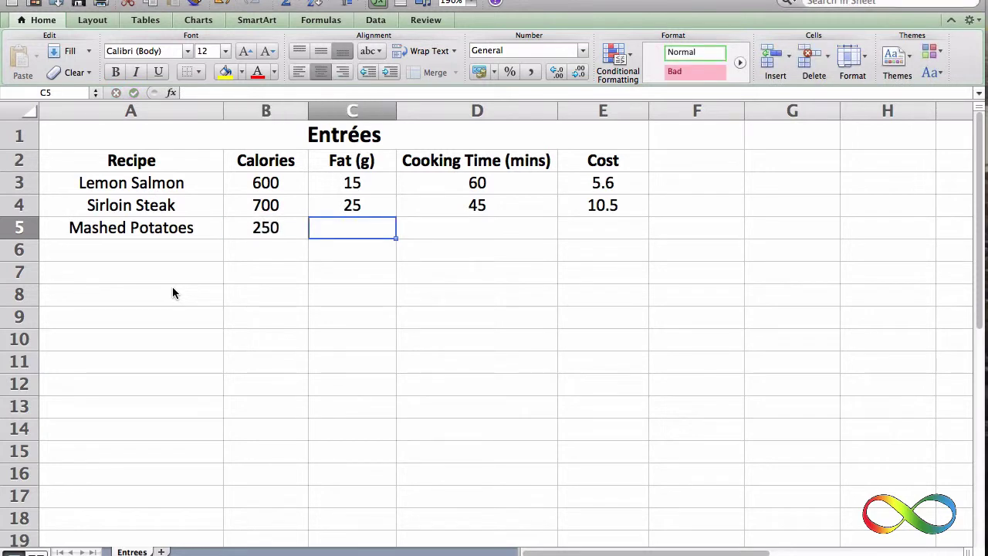
text(5)
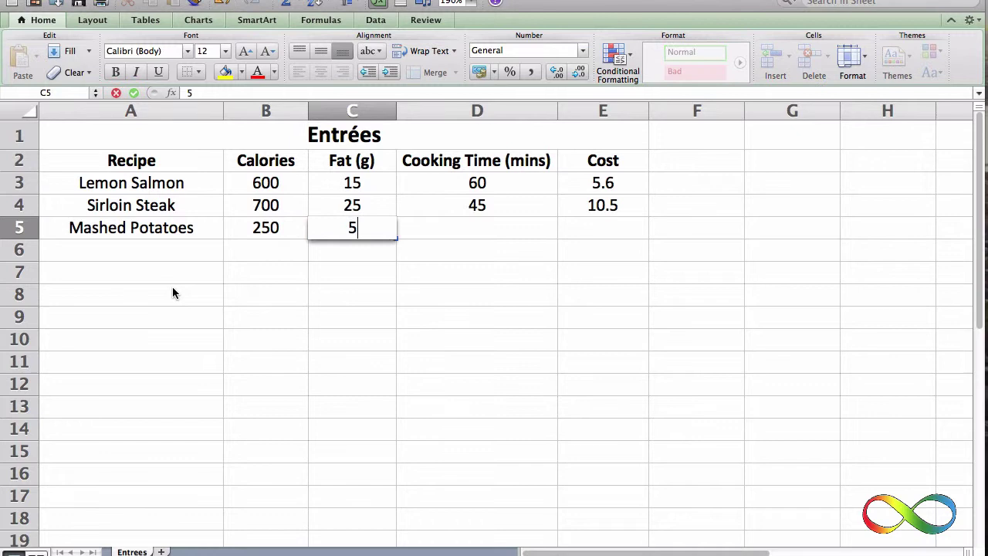
key(Tab)
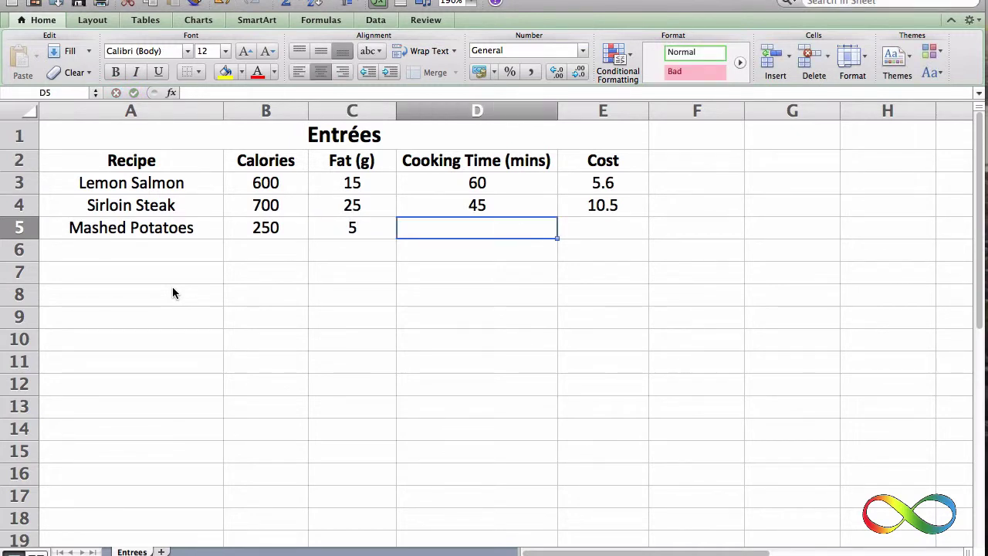
text(15)
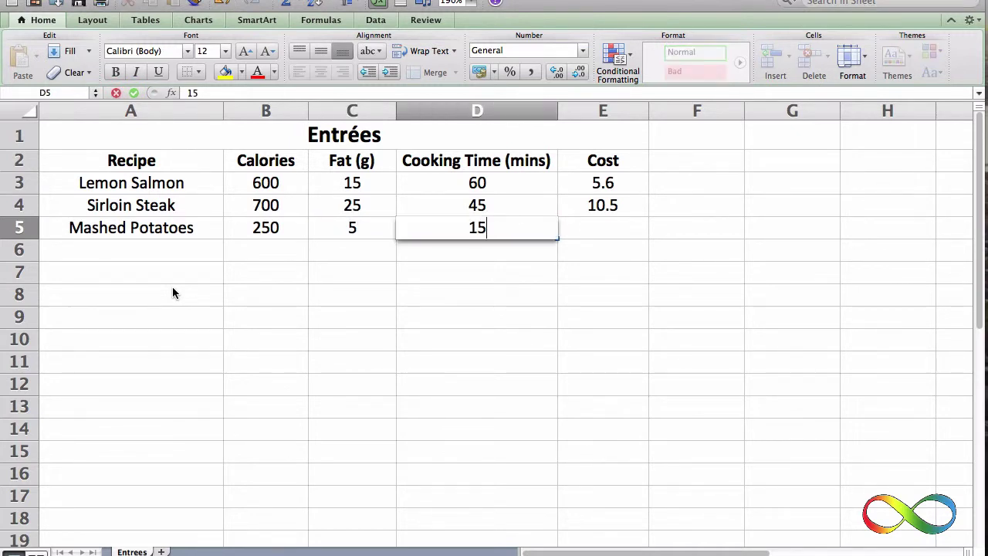
key(Tab)
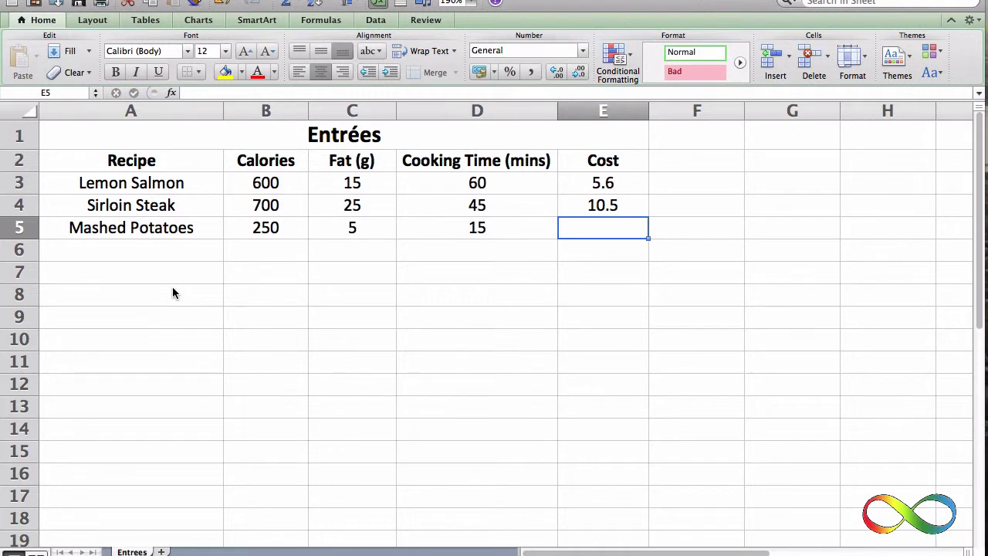
text(2)
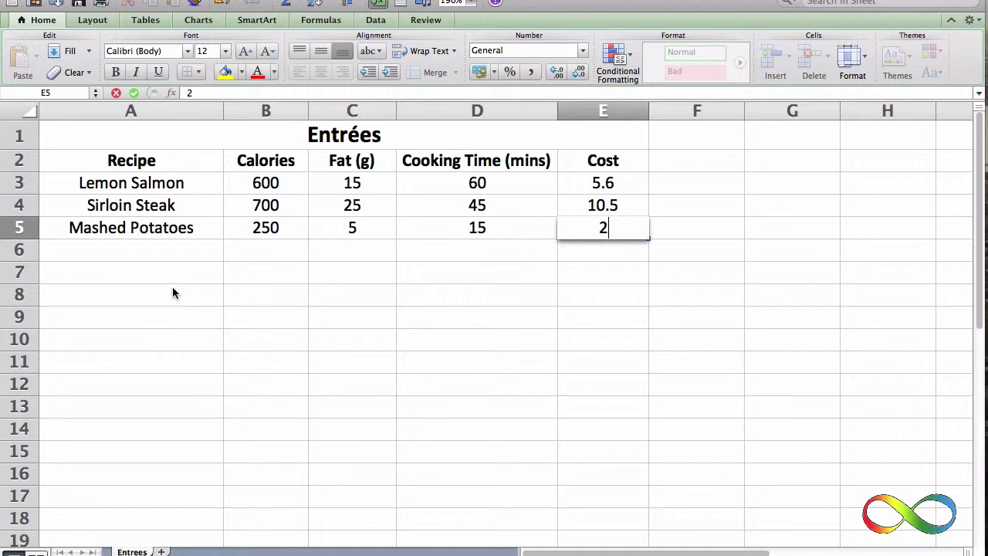
key(Return)
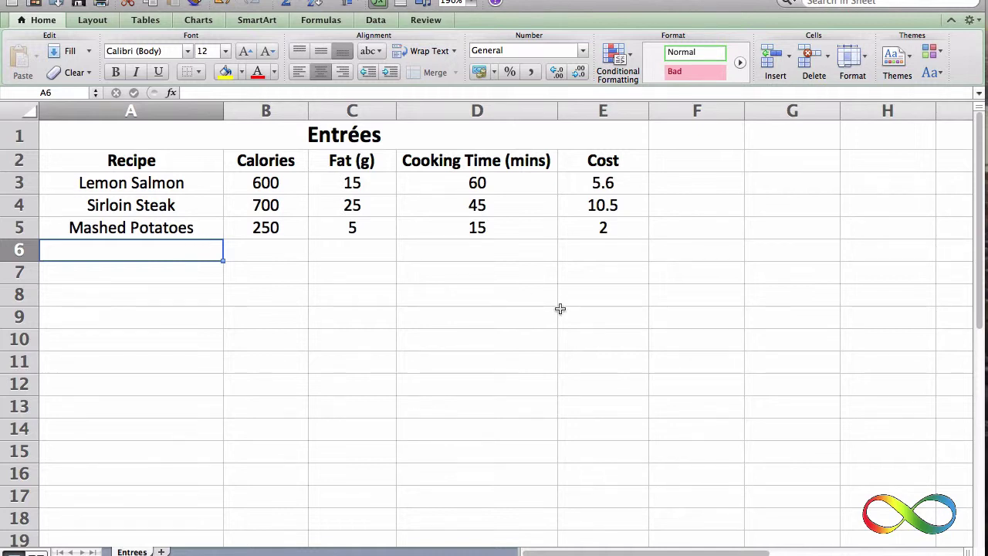
click(605, 165)
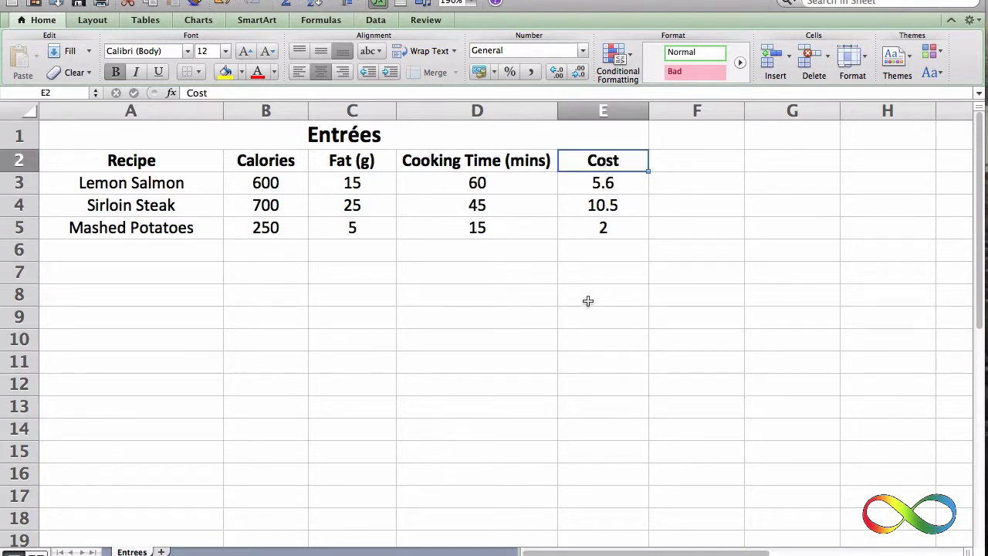
click(588, 300)
click(604, 186)
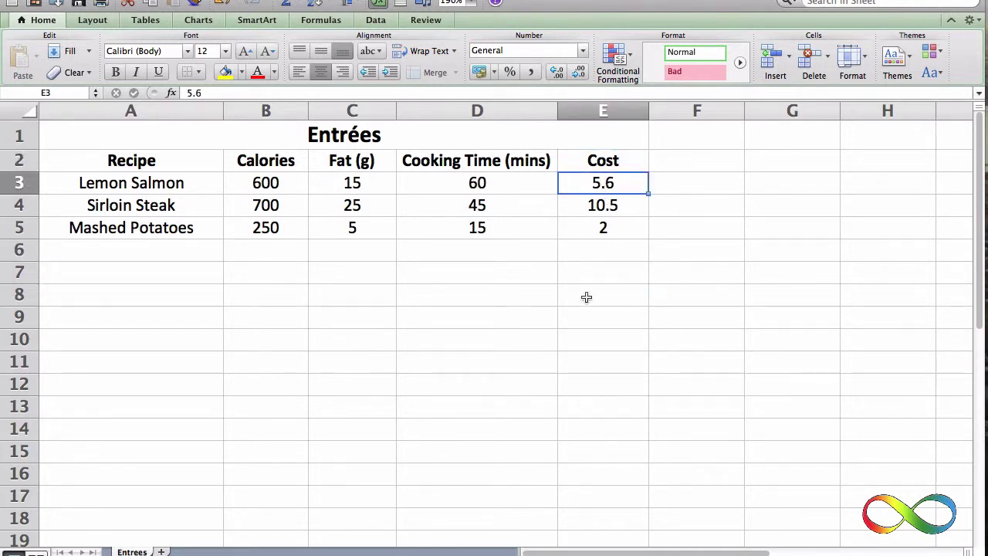
click(592, 250)
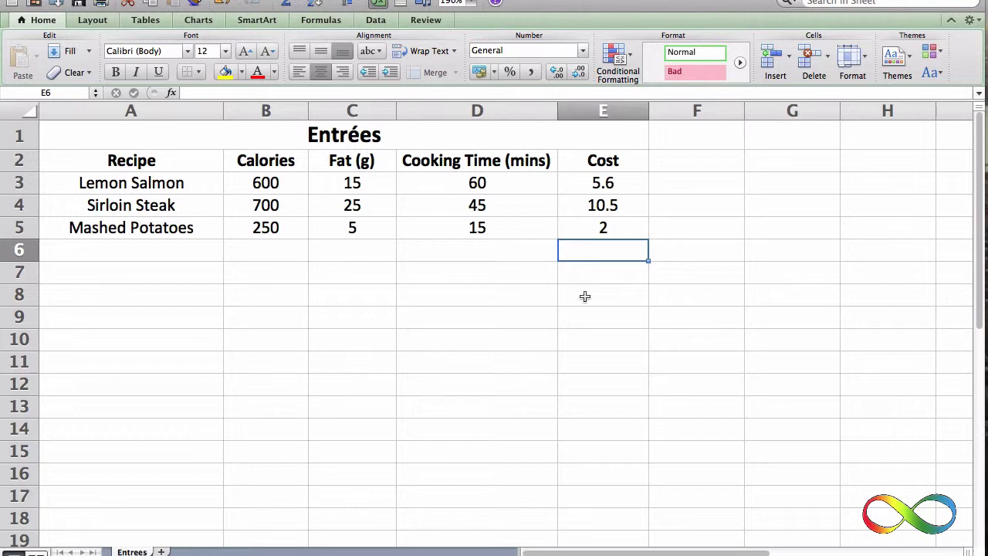
click(600, 228)
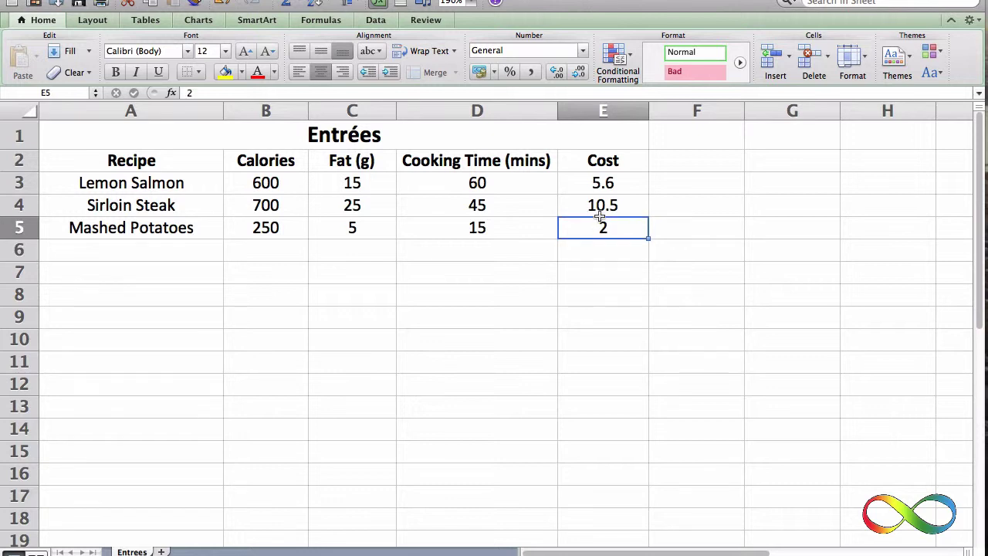
click(599, 206)
click(600, 229)
text(2.)
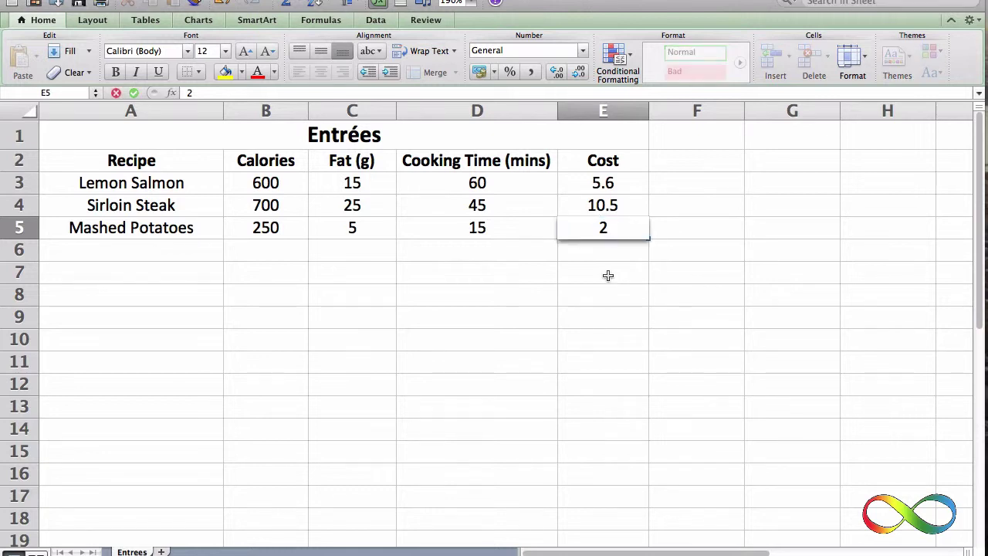
text(00)
key(Return)
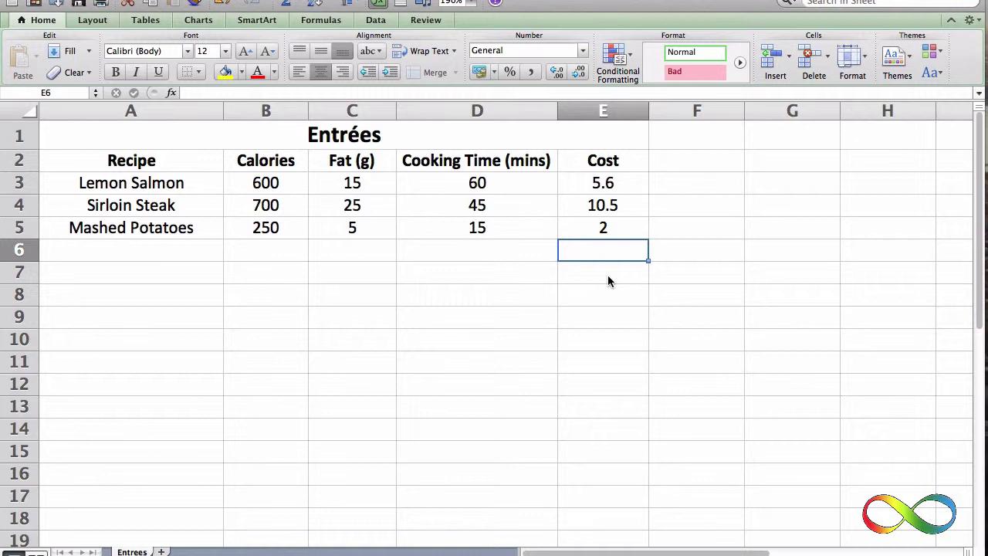
Apply Currency format to E3:E5 so the costs show $5.60, $10.50 and $2.00
drag(611, 185, 602, 228)
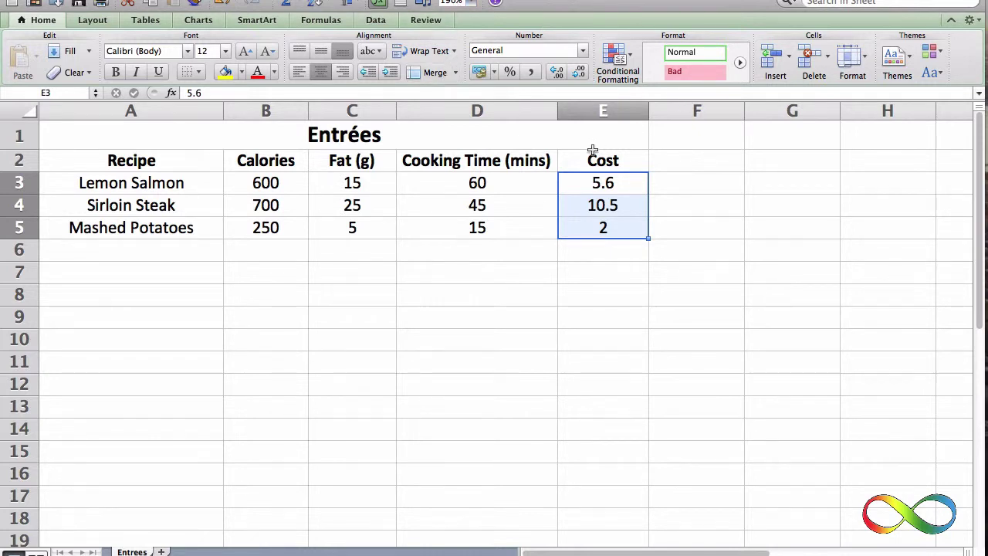
click(582, 51)
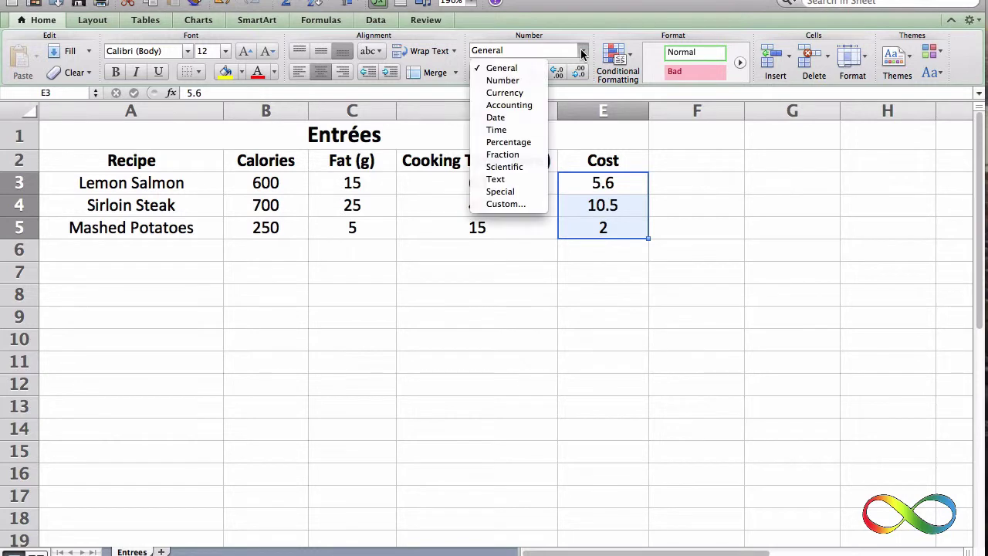
click(516, 94)
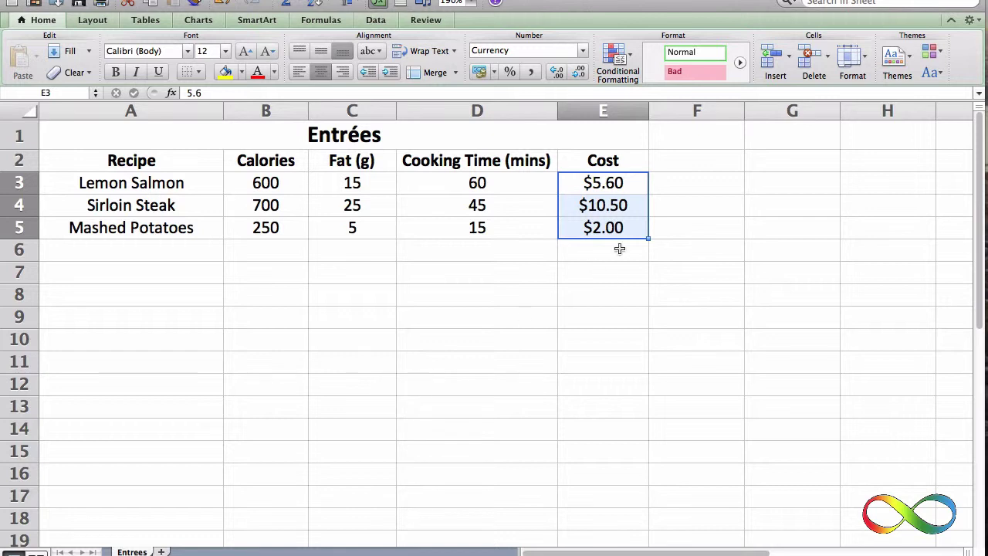
click(620, 249)
click(622, 226)
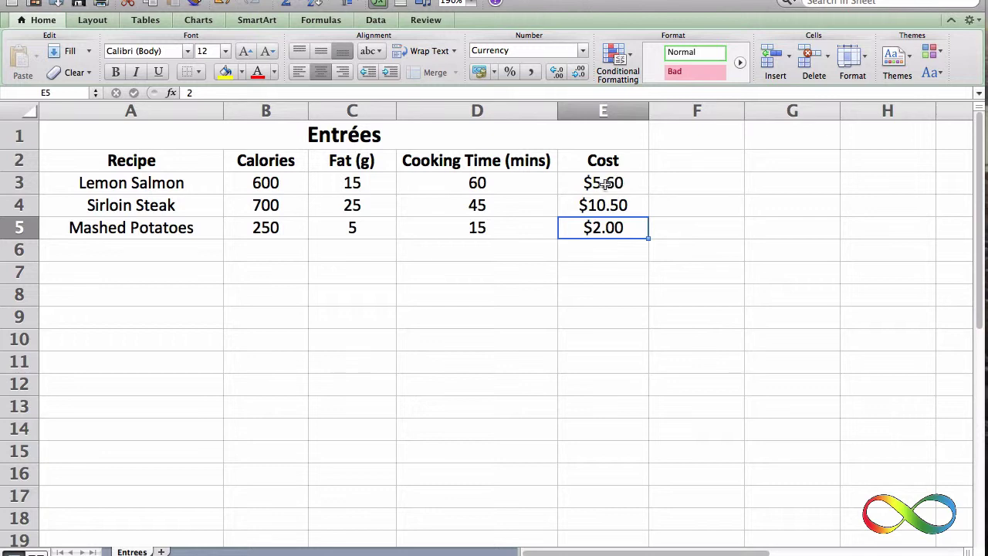
Format E3:E5 in Format Cells as $ Currency with 3 decimal places
drag(603, 183, 599, 227)
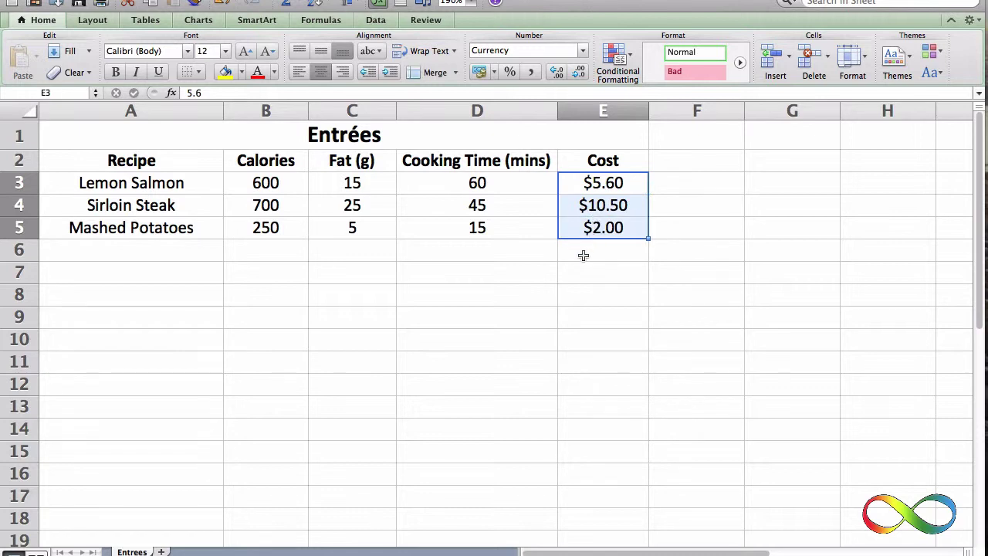
right_click(598, 208)
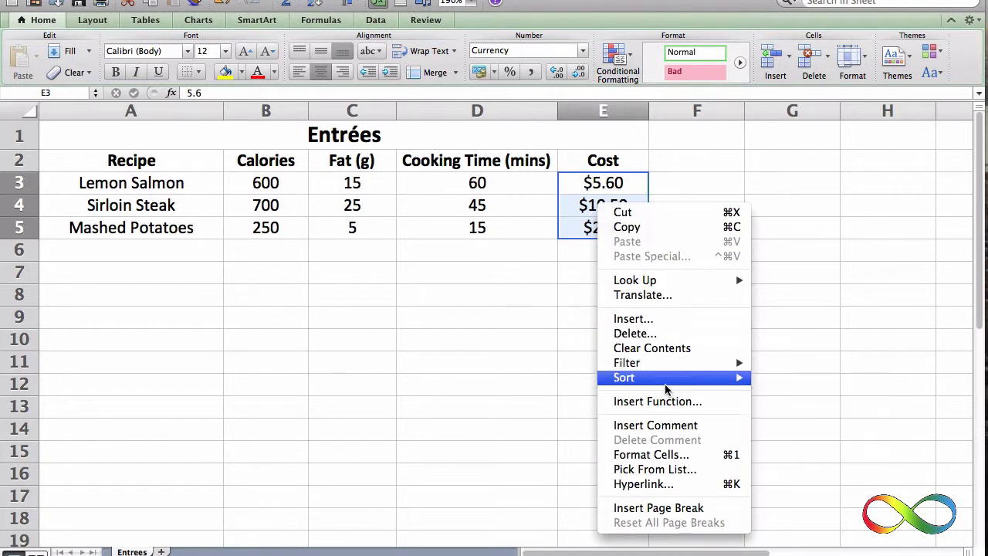
click(668, 456)
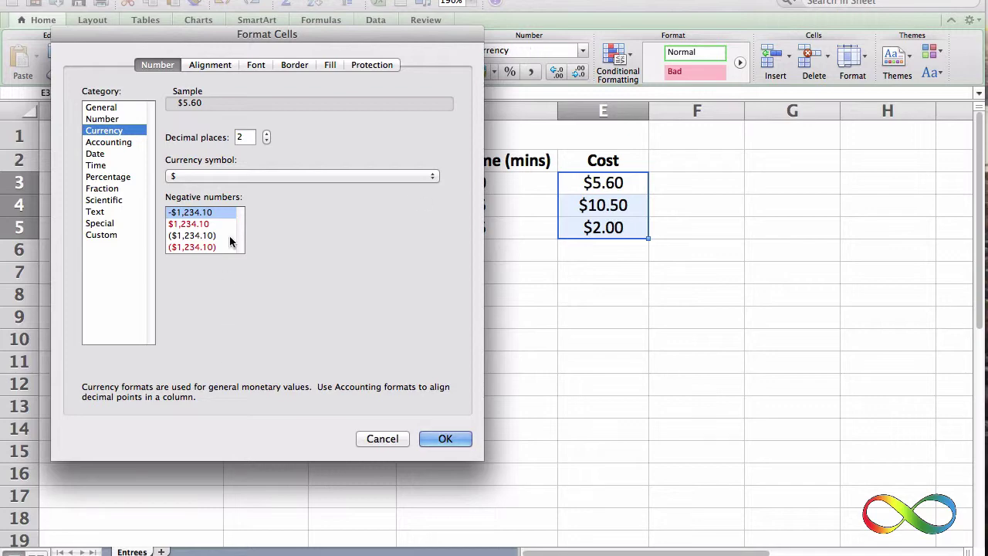
click(278, 176)
scroll(279, 314, down, 10)
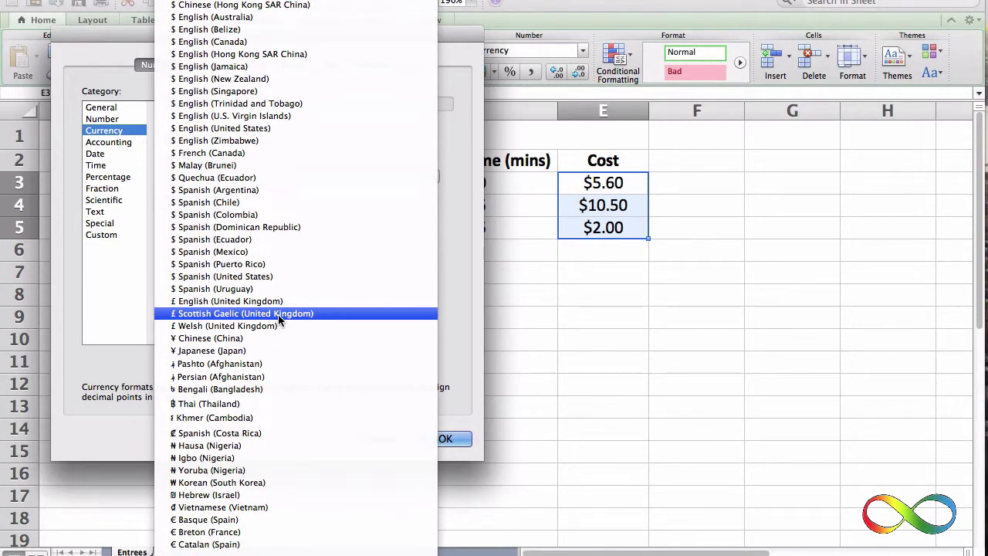
click(459, 240)
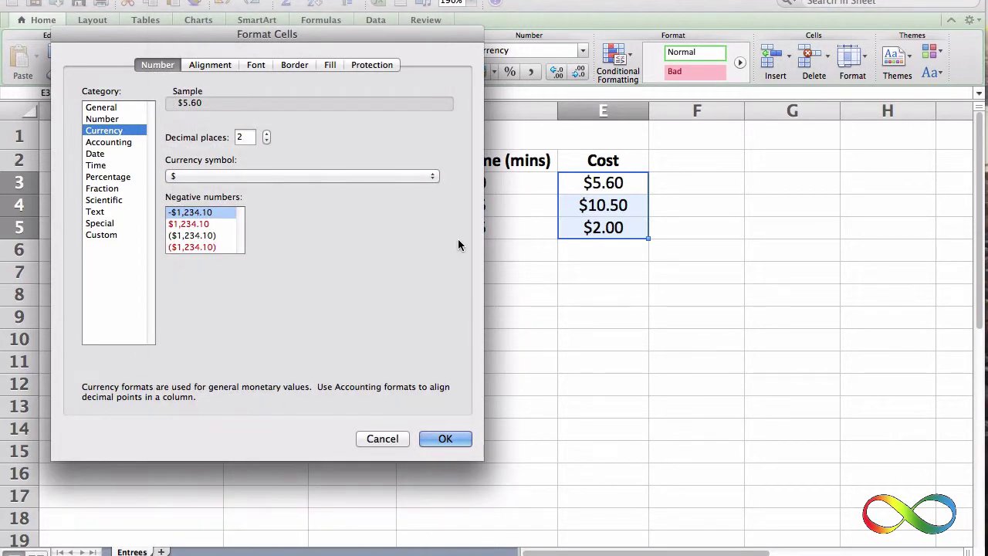
click(267, 135)
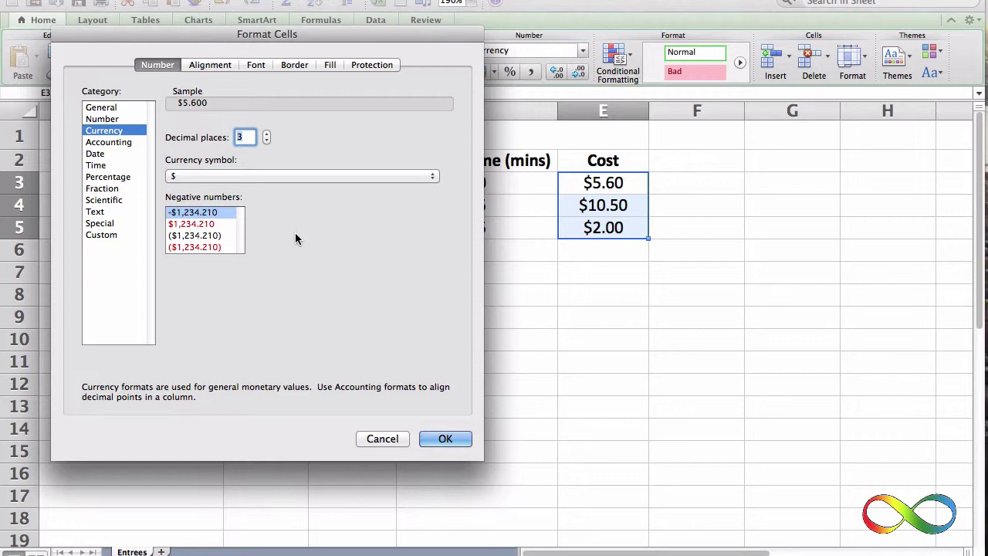
click(443, 438)
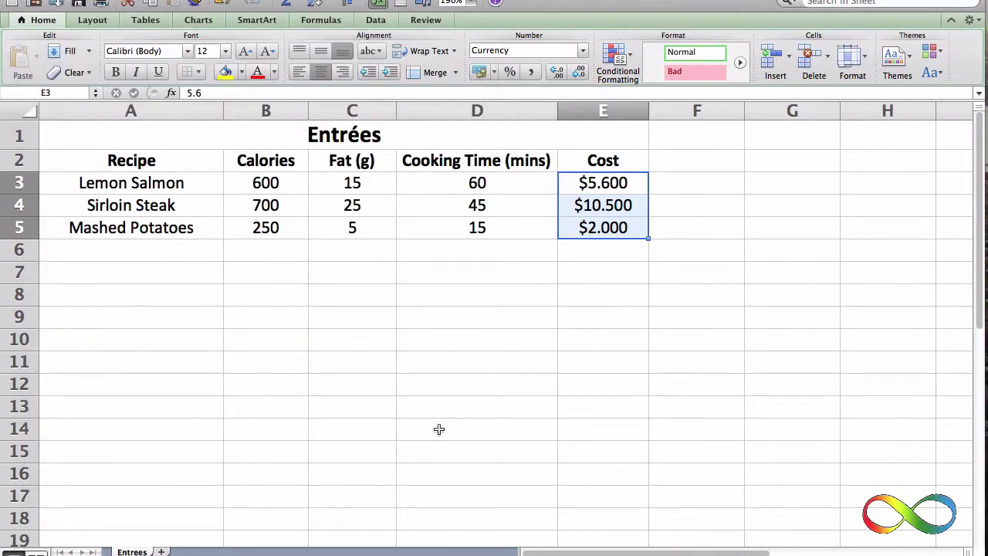
Reapply Currency to E3:E5 to restore two decimals, then deselect the range
click(583, 51)
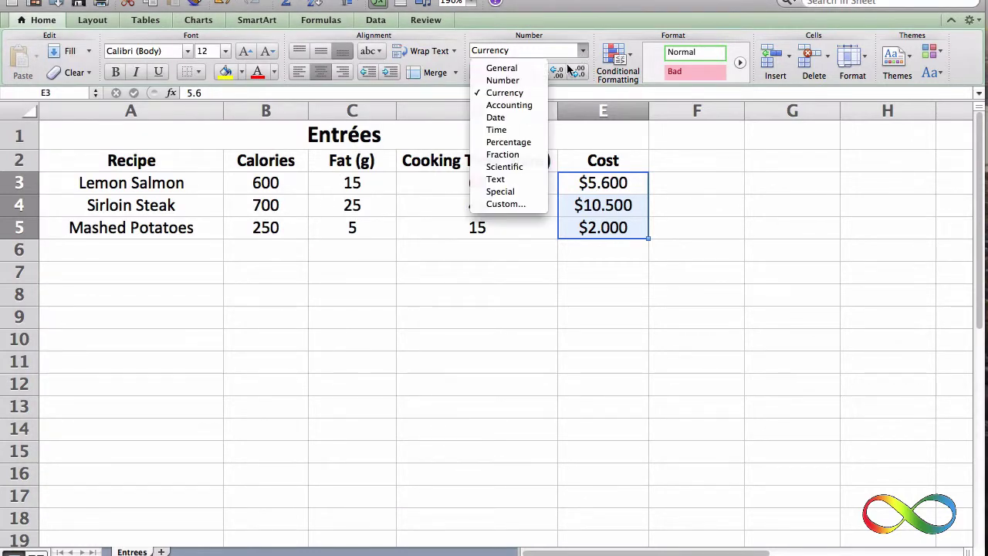
click(502, 92)
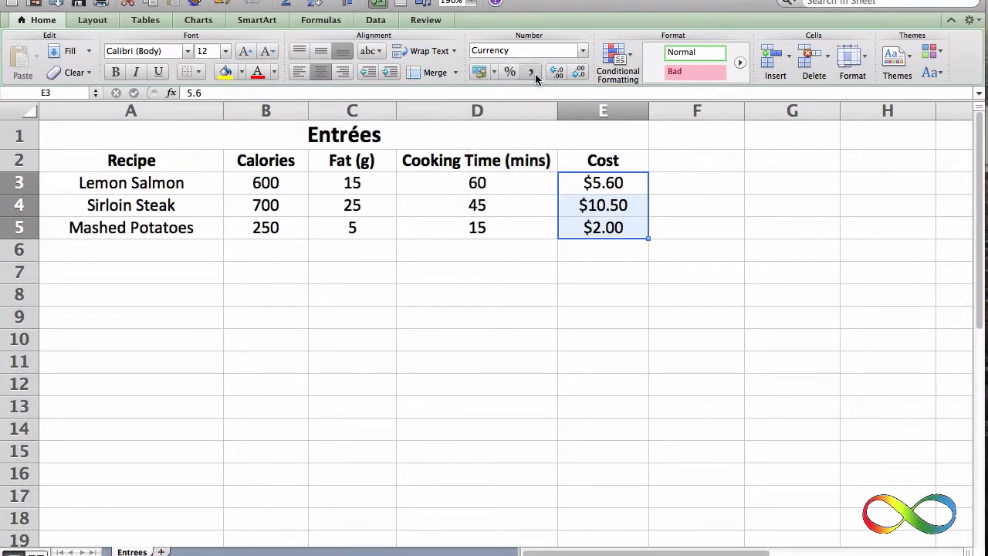
click(482, 349)
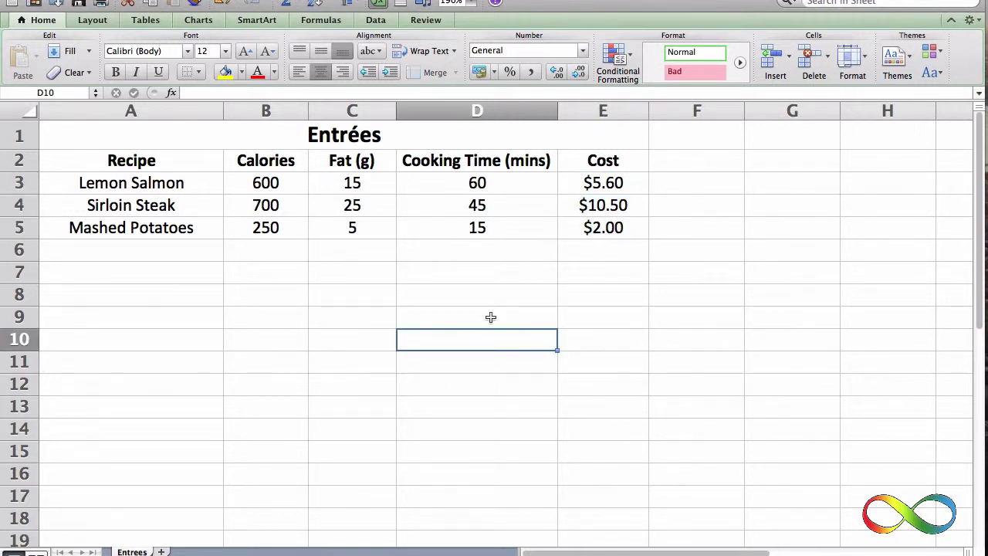